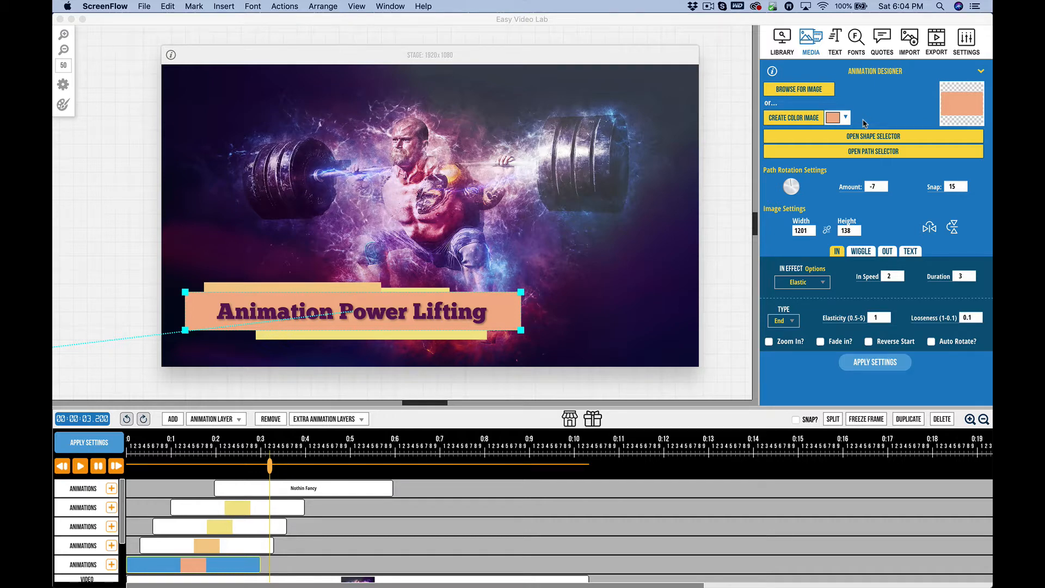
Step: Play the lower-third title animation from the beginning of the timeline
{"action": "left_click", "coordinate": [62, 469]}
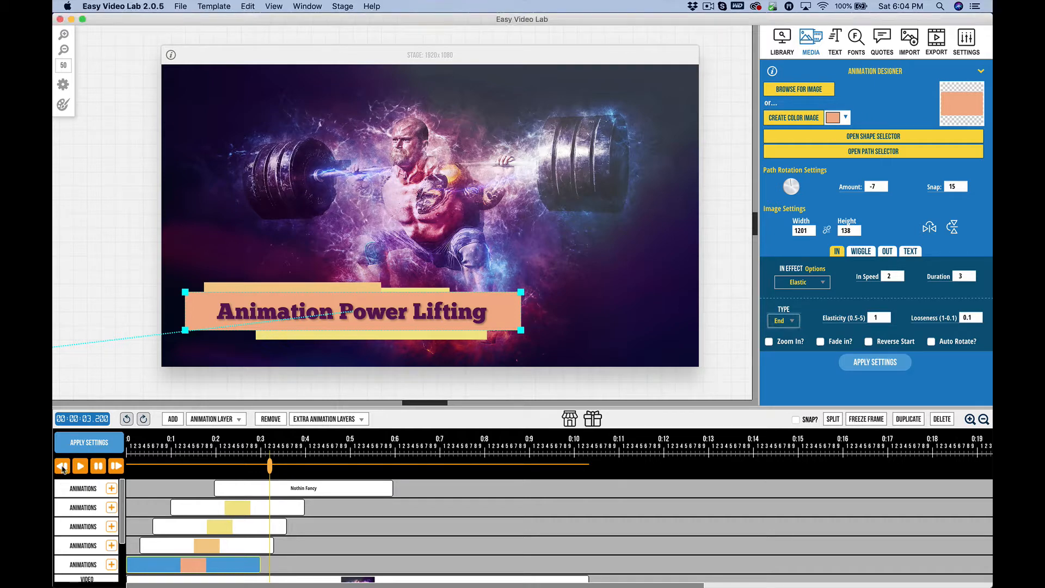
{"action": "left_click", "coordinate": [63, 467]}
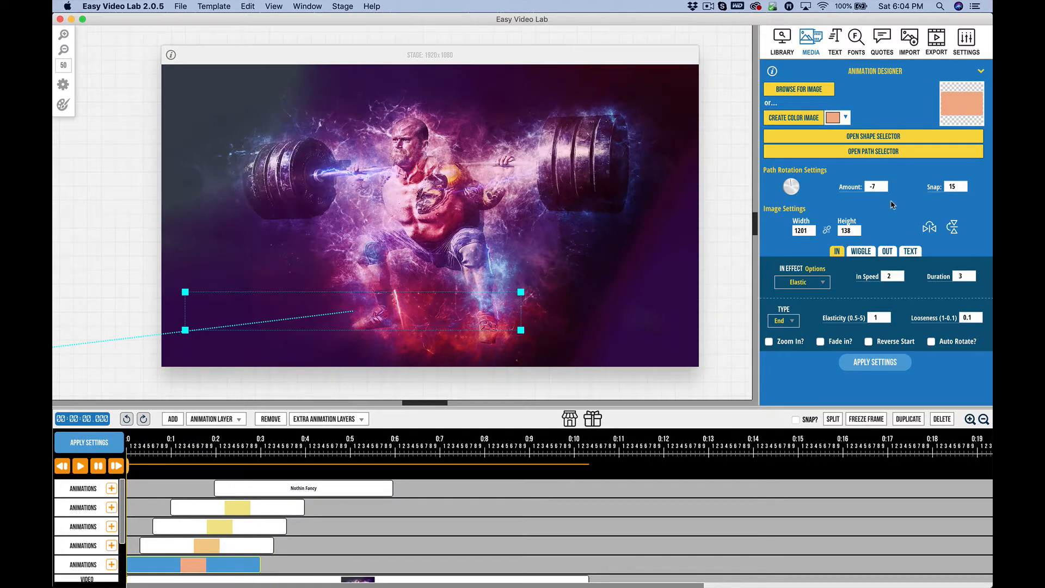
{"action": "left_click", "coordinate": [81, 466]}
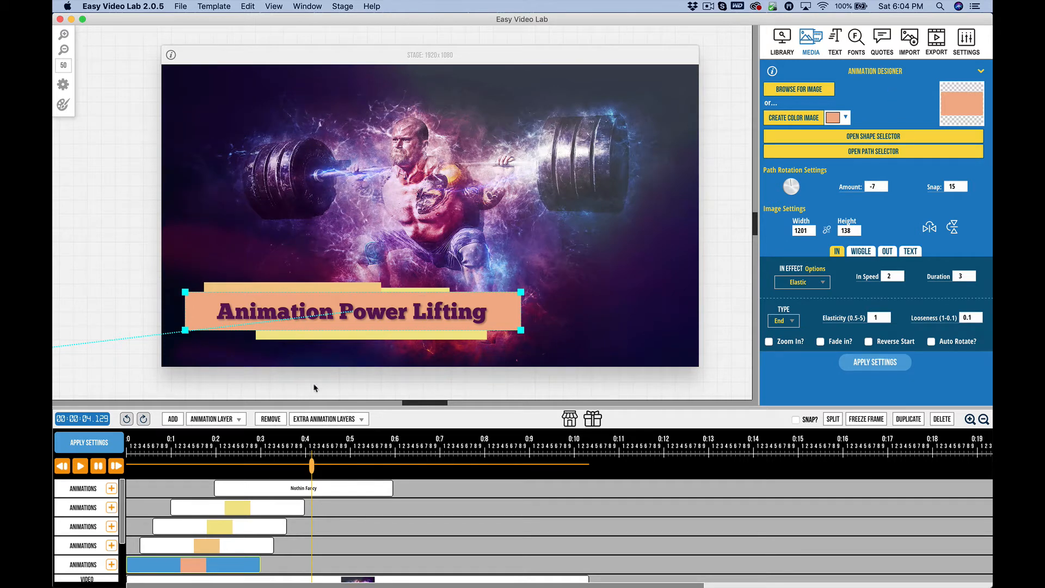
Step: View the shapes available for the selected peach bar, keeping its current shape
{"action": "left_click", "coordinate": [857, 138]}
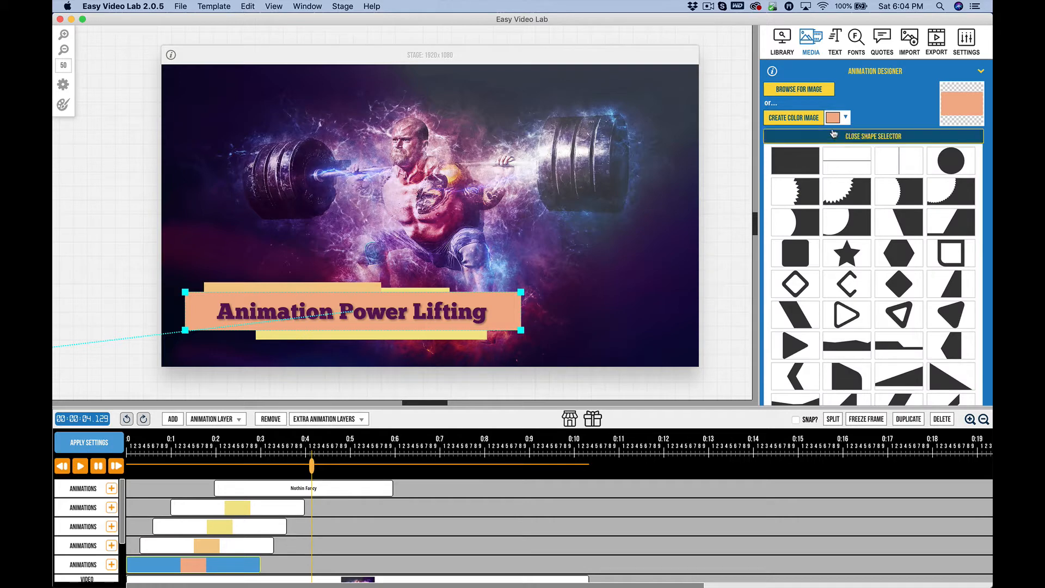
{"action": "left_click", "coordinate": [835, 138]}
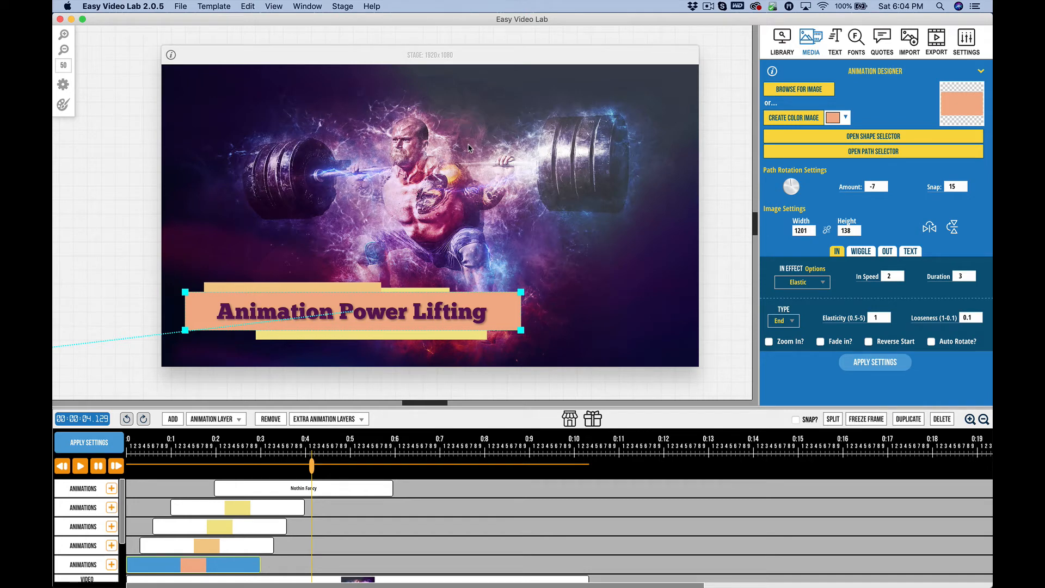
Step: Examine the color schemes in the palette manager and compare them with the swatches offered for the peach bar's color
{"action": "left_click", "coordinate": [63, 104]}
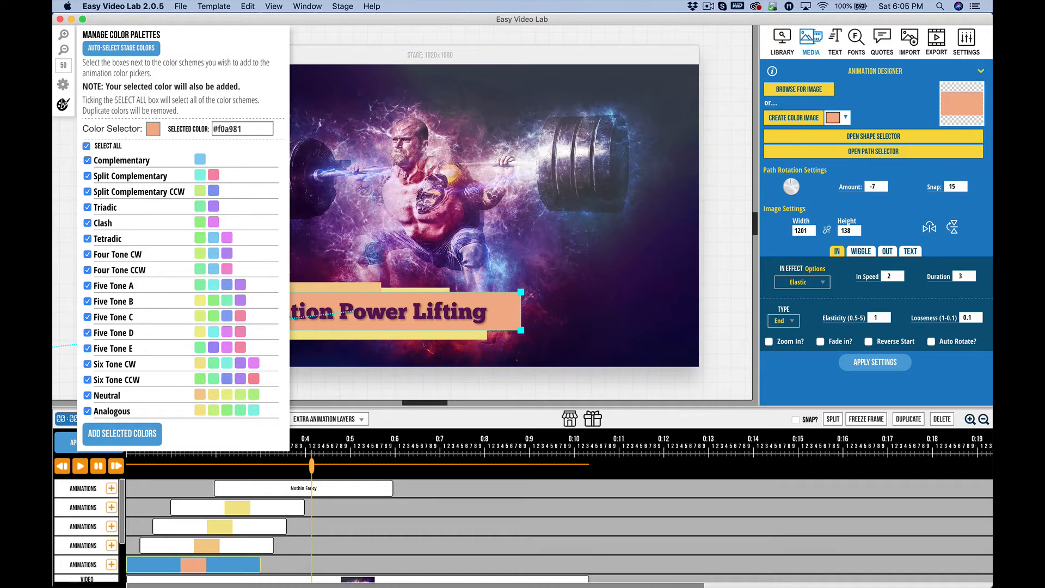
{"action": "left_click", "coordinate": [63, 104]}
{"action": "left_click", "coordinate": [835, 119]}
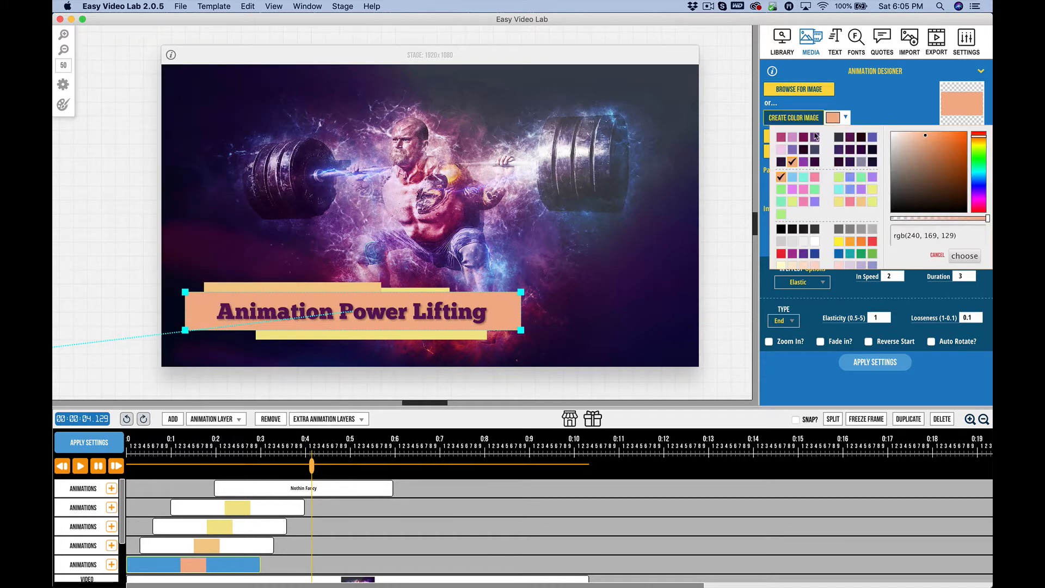
{"action": "left_click", "coordinate": [64, 104]}
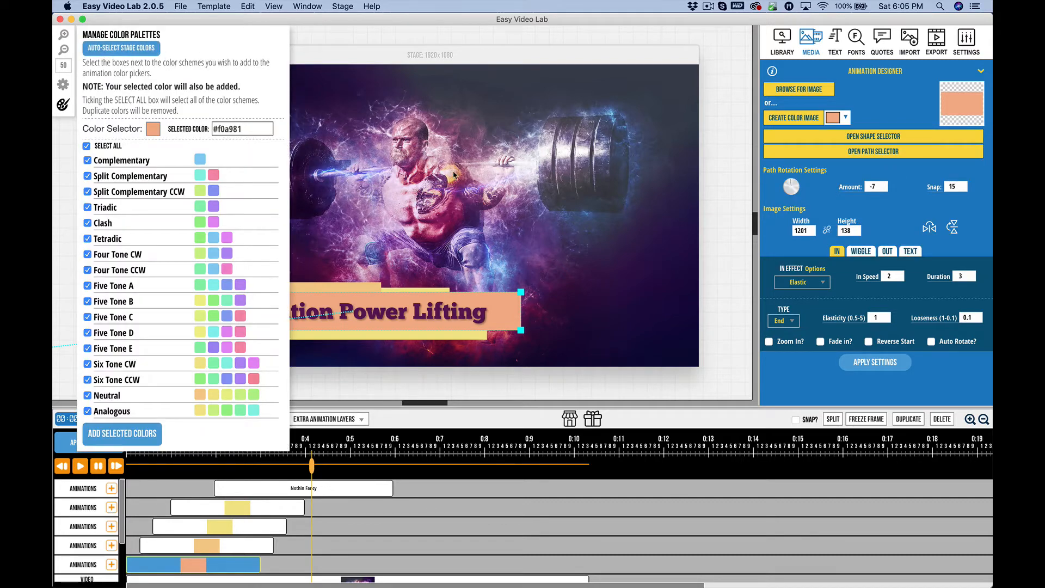
{"action": "left_click", "coordinate": [63, 107]}
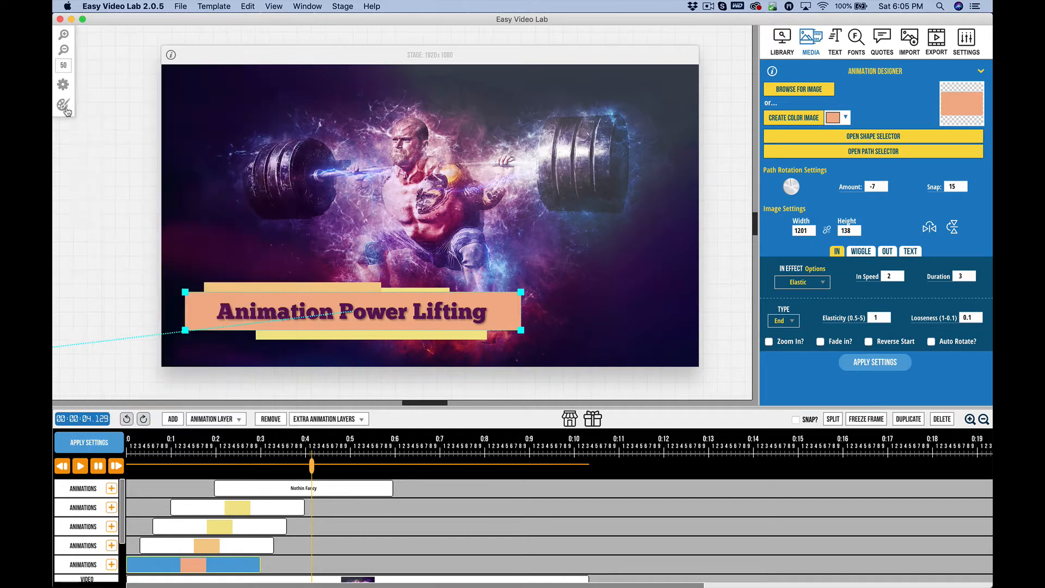
{"action": "left_click", "coordinate": [833, 119]}
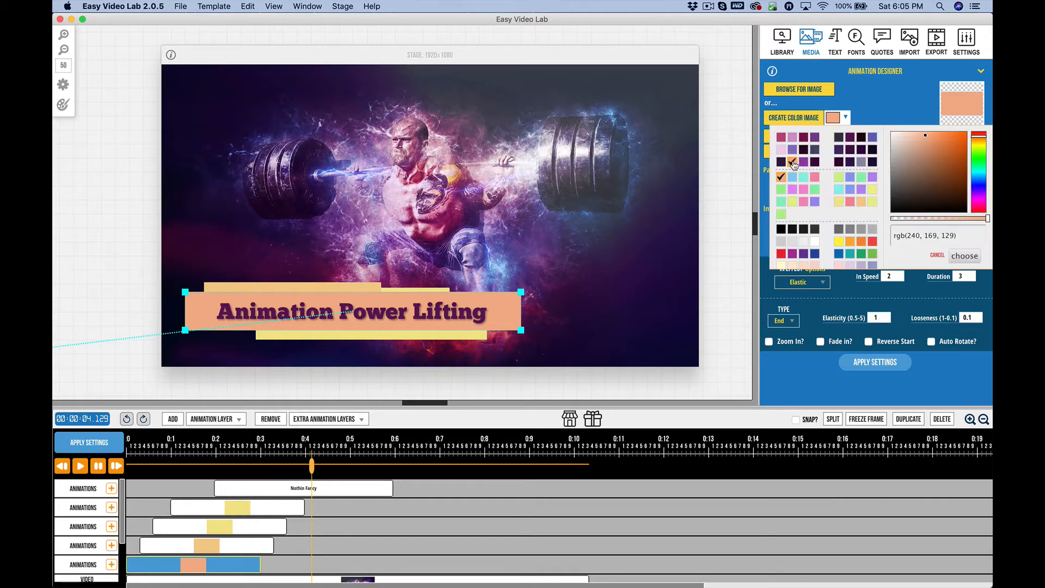
{"action": "left_click", "coordinate": [63, 104]}
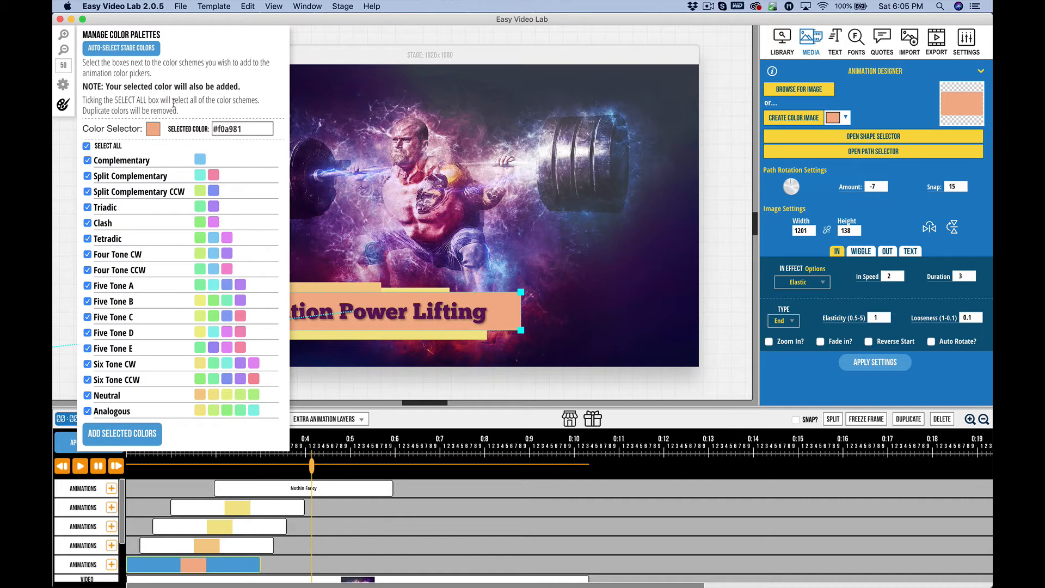
{"action": "left_click", "coordinate": [63, 105]}
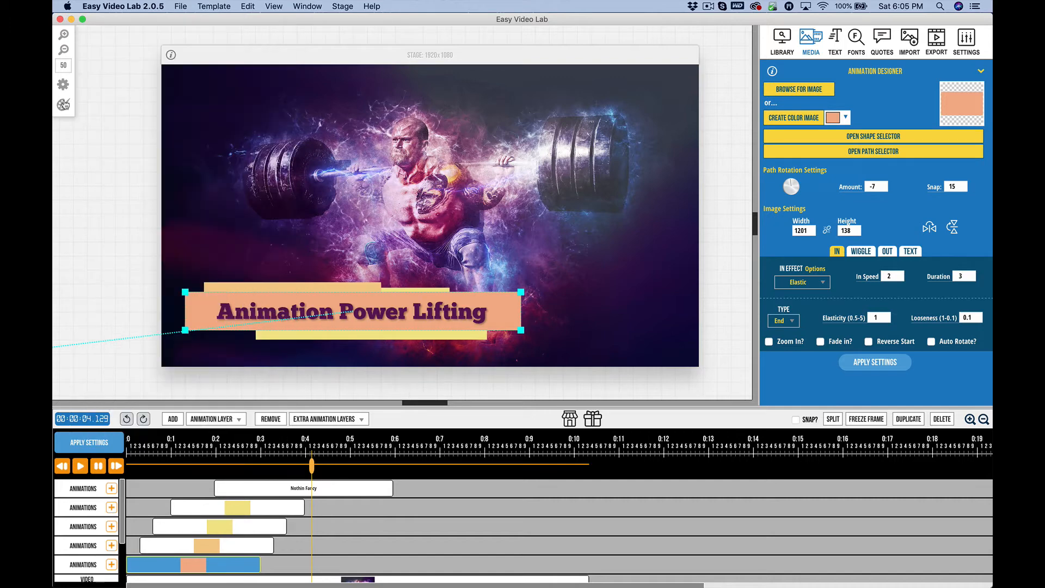
Step: Try the peach color #f0a981 as the text color in the Nothin' Fancy settings
{"action": "left_click", "coordinate": [836, 43]}
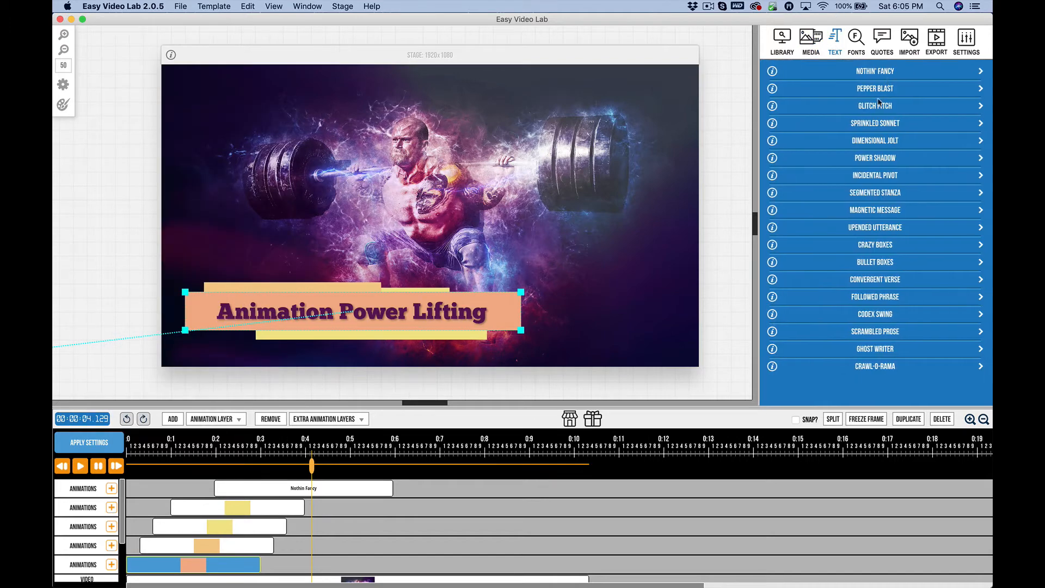
{"action": "left_click", "coordinate": [873, 72]}
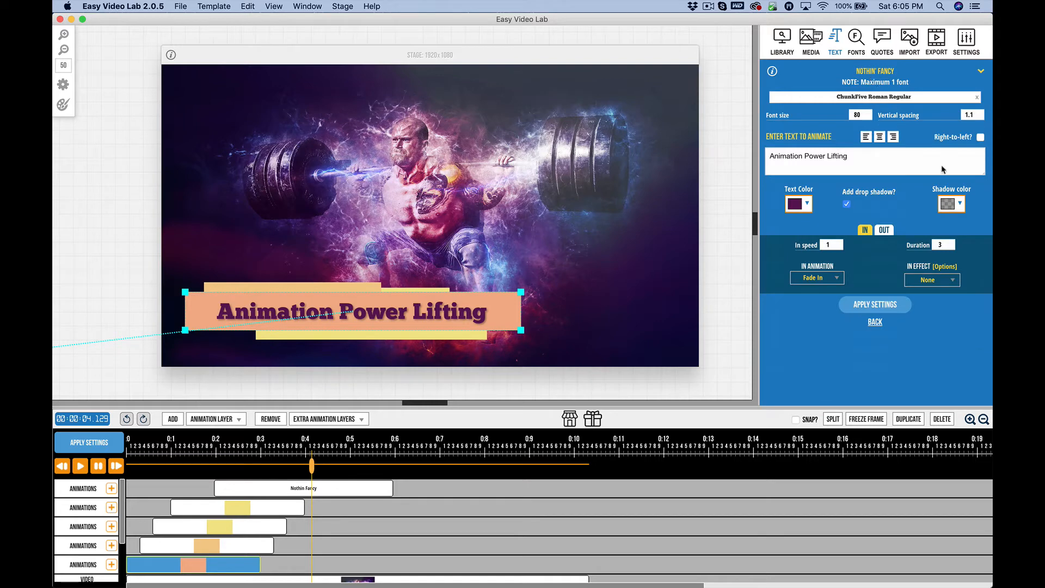
{"action": "left_click", "coordinate": [797, 207]}
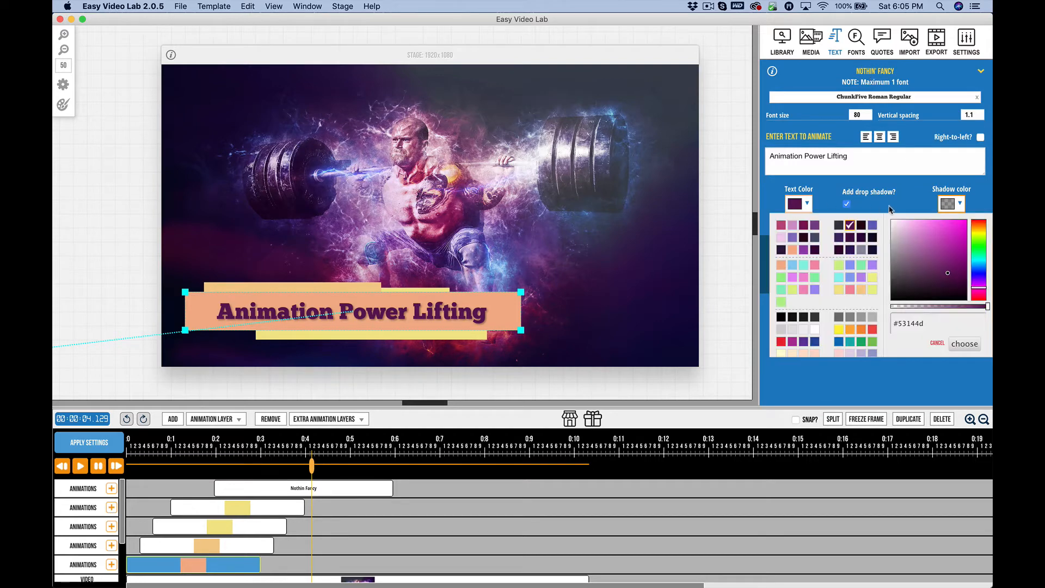
{"action": "left_click", "coordinate": [792, 250]}
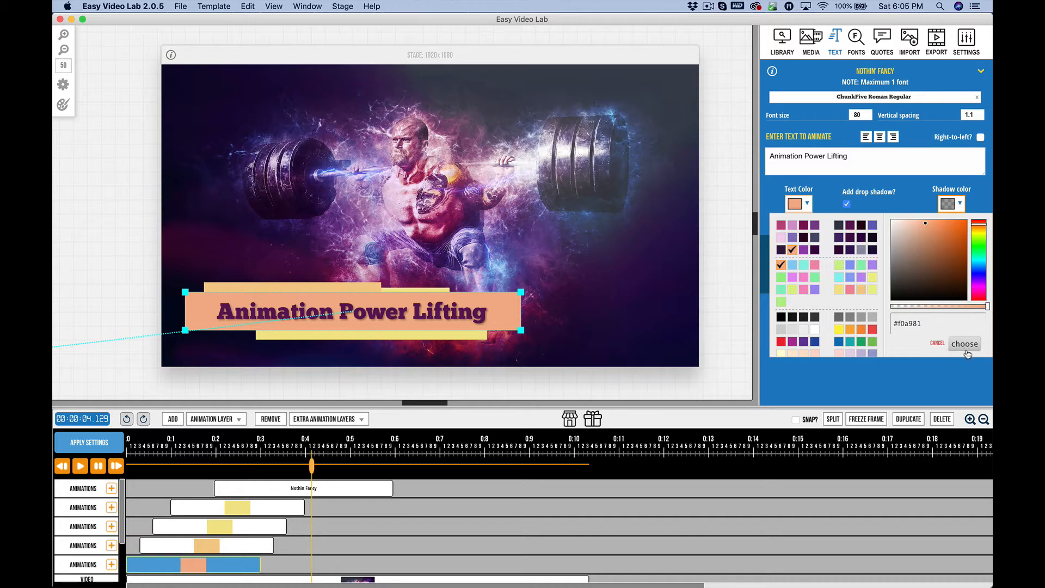
{"action": "left_click", "coordinate": [937, 342]}
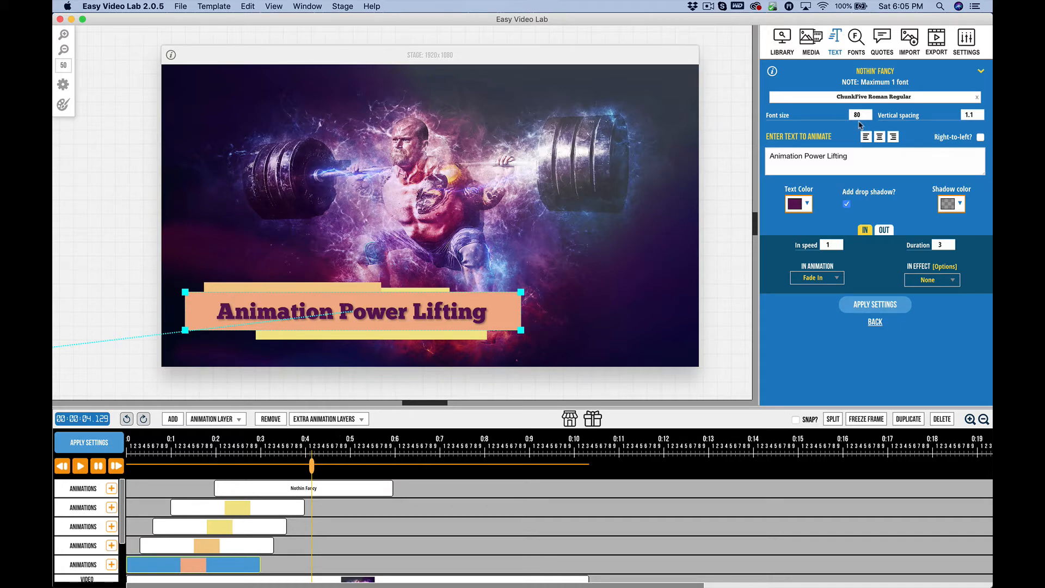
{"action": "left_click", "coordinate": [877, 75]}
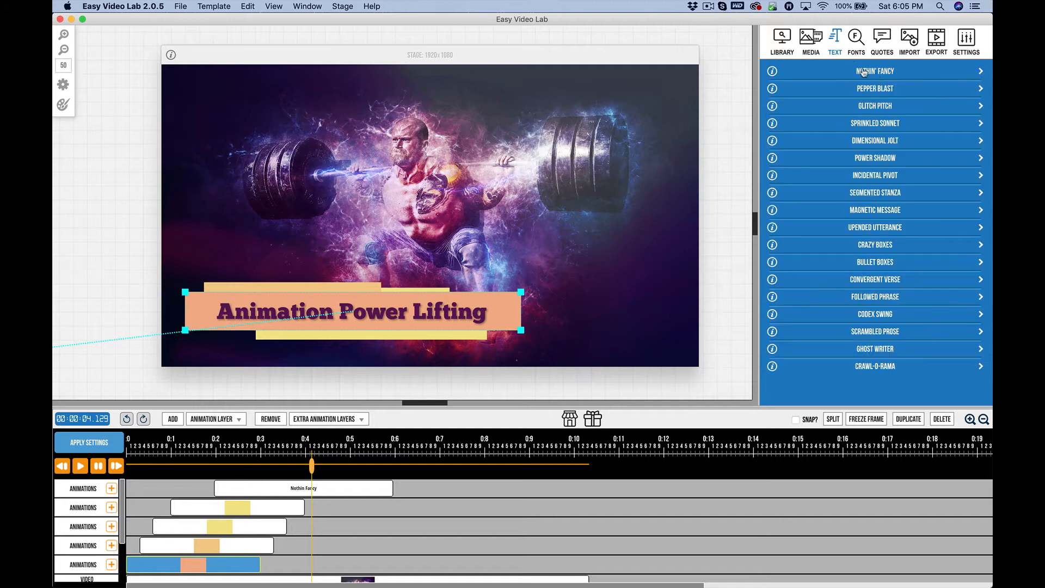
Step: Review the path rotation, image size and In effect settings of each of the four colored bar layers in turn
{"action": "left_click", "coordinate": [804, 43]}
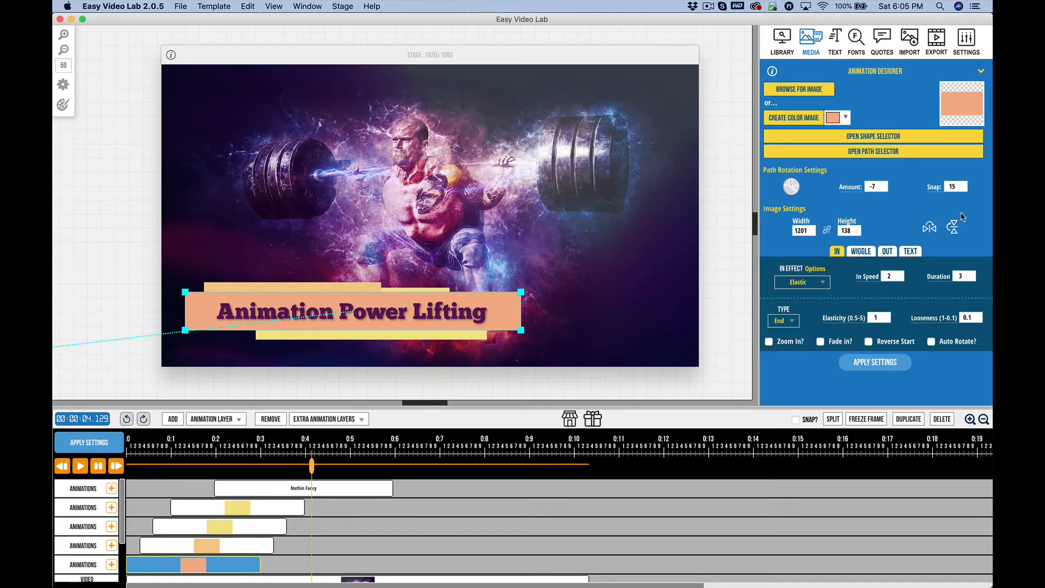
{"action": "left_click", "coordinate": [220, 507]}
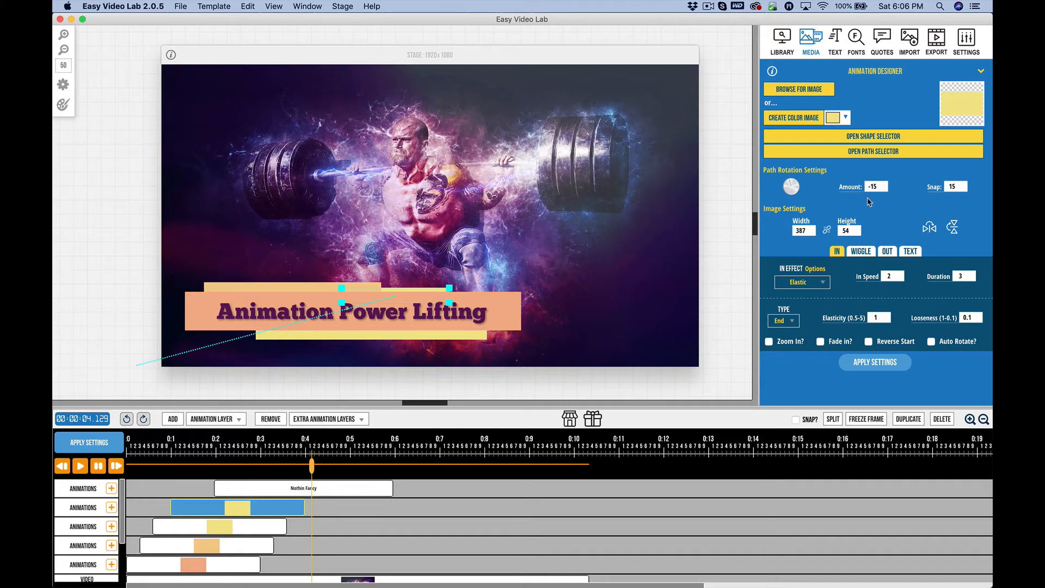
{"action": "left_click", "coordinate": [252, 527]}
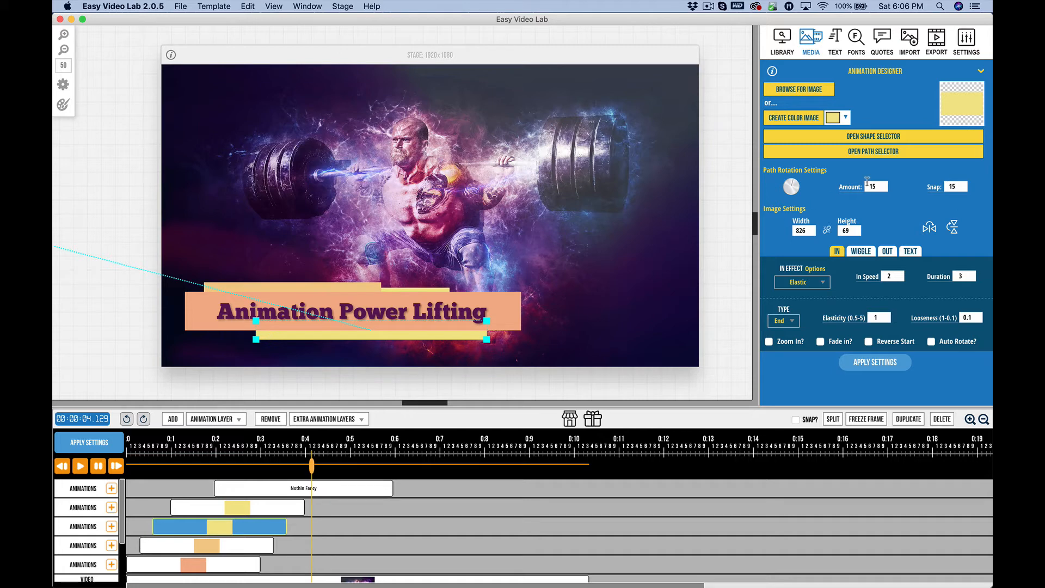
{"action": "left_click", "coordinate": [221, 543]}
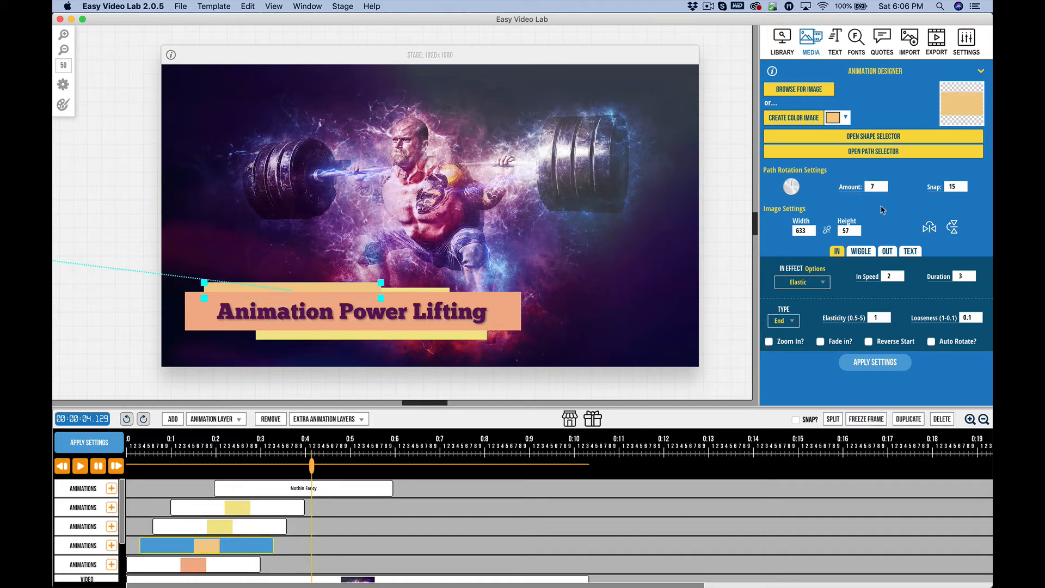
{"action": "left_click", "coordinate": [242, 565]}
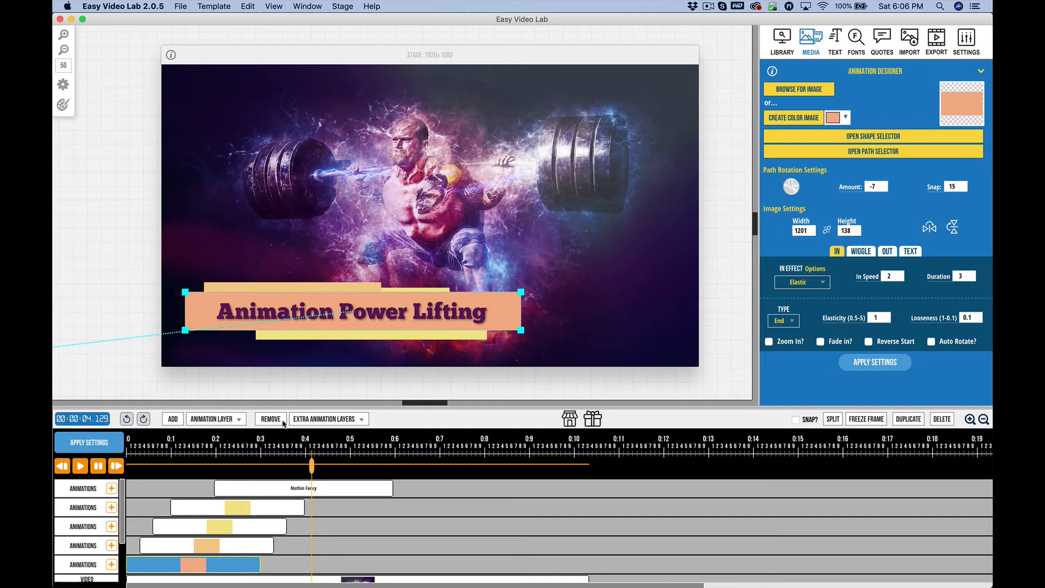
Step: Play the animation from the start before and after examining the type options of the peach bar's Elastic effect, keeping End
{"action": "left_click", "coordinate": [62, 465]}
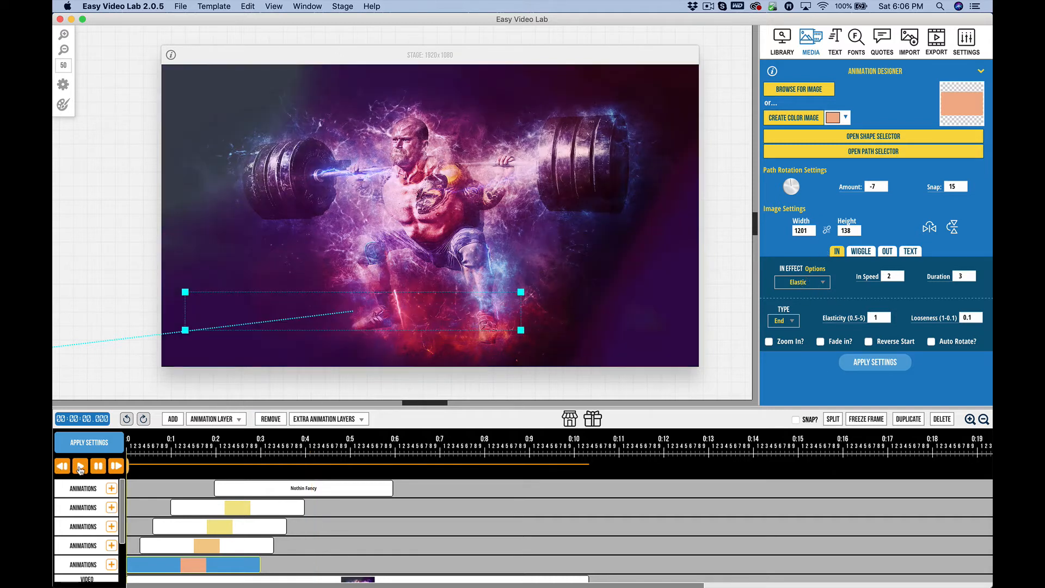
{"action": "left_click", "coordinate": [80, 467]}
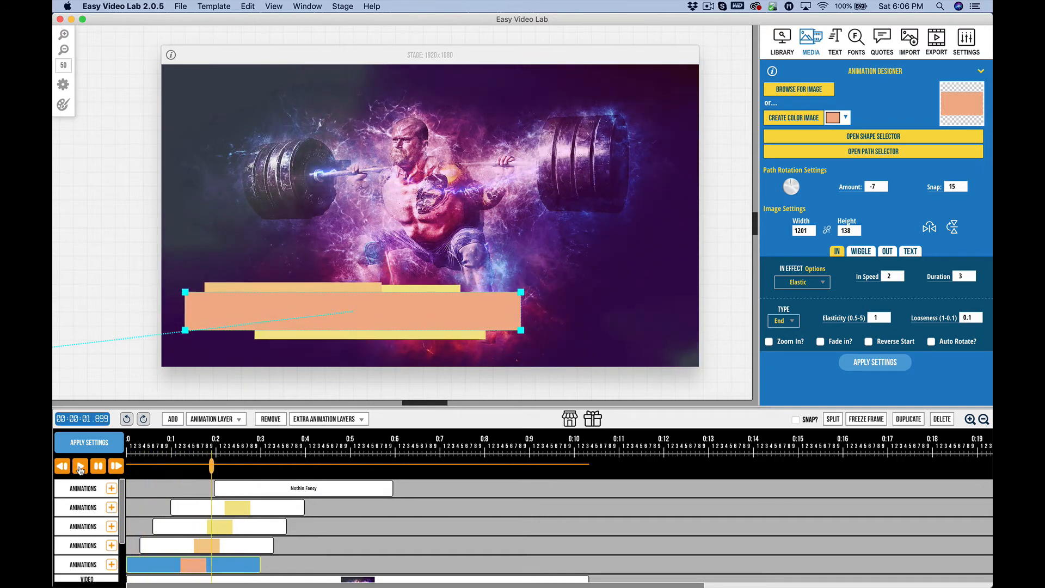
{"action": "left_click", "coordinate": [788, 320]}
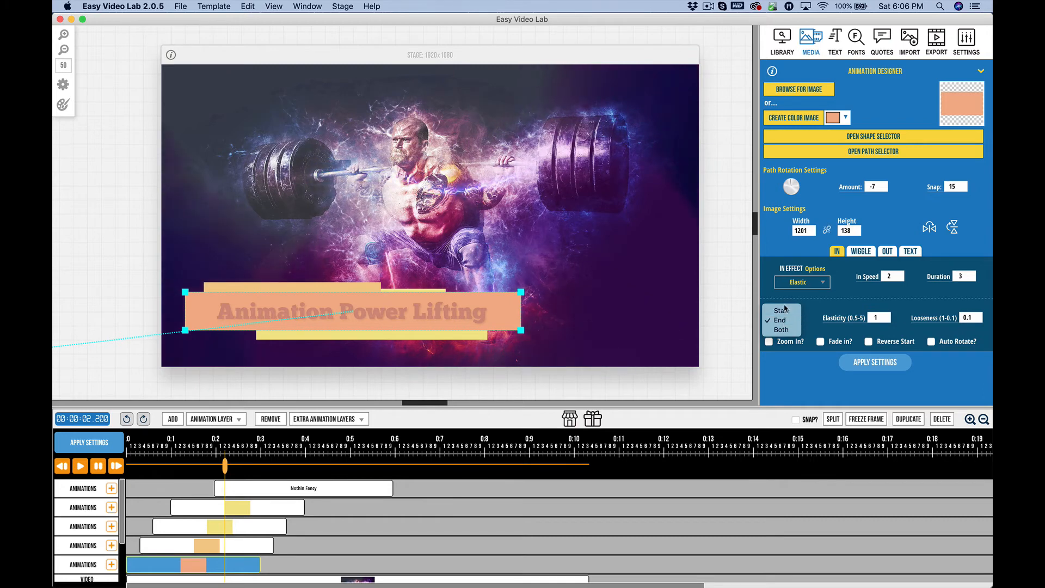
{"action": "left_click", "coordinate": [782, 320]}
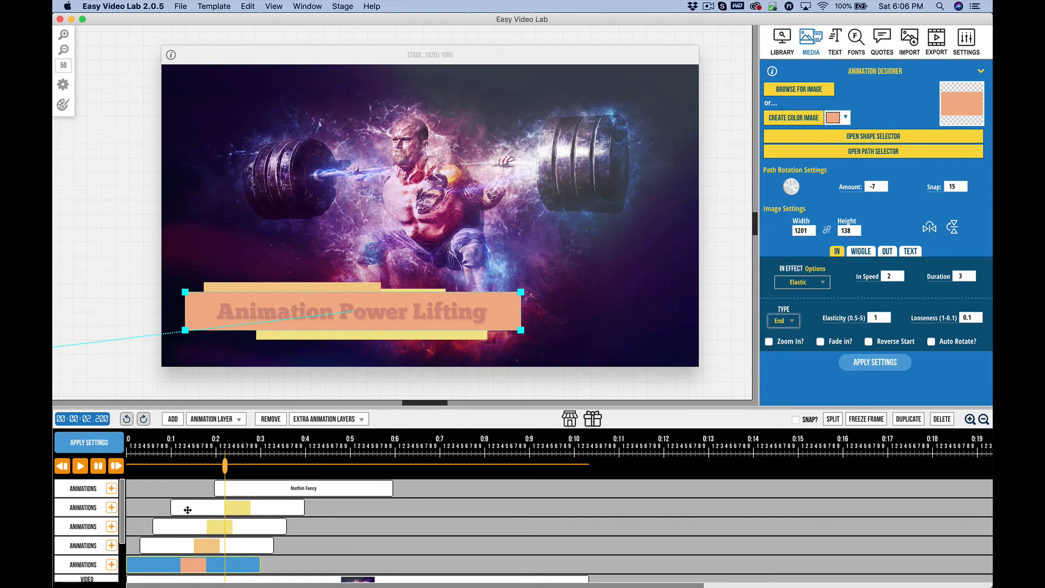
{"action": "left_click", "coordinate": [62, 466]}
{"action": "left_click", "coordinate": [80, 467]}
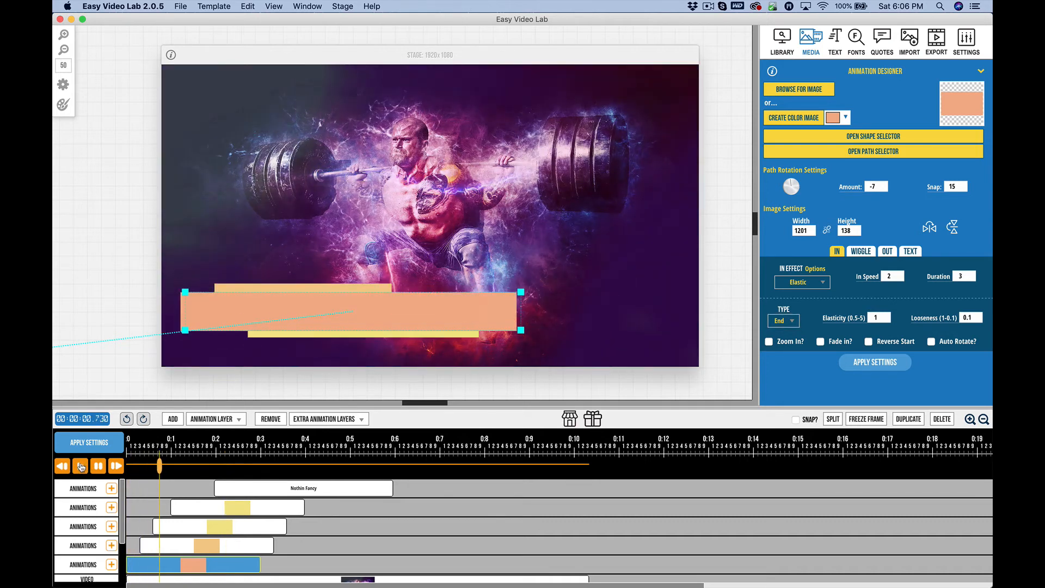